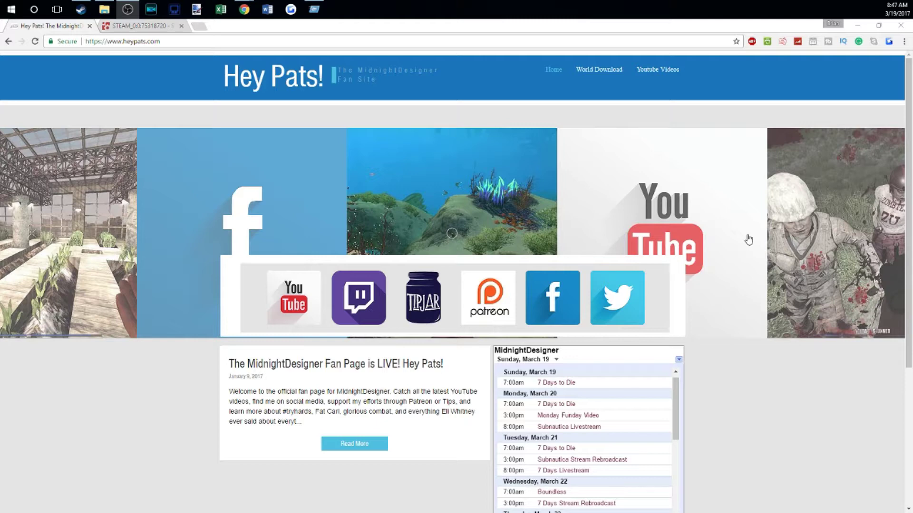
- Go to the Hey Pats World Download page and scroll through its instructions to the Download link
scroll(748, 240, "down", 4)
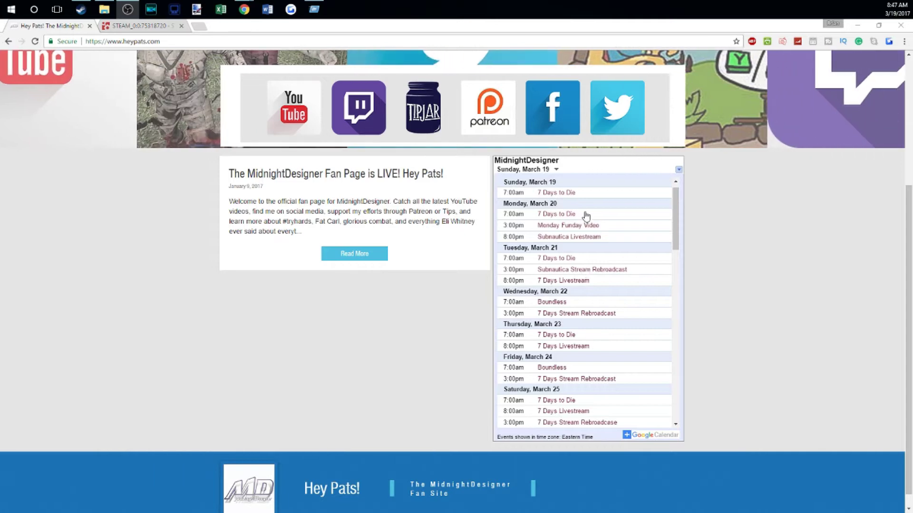
scroll(722, 273, "up", 4)
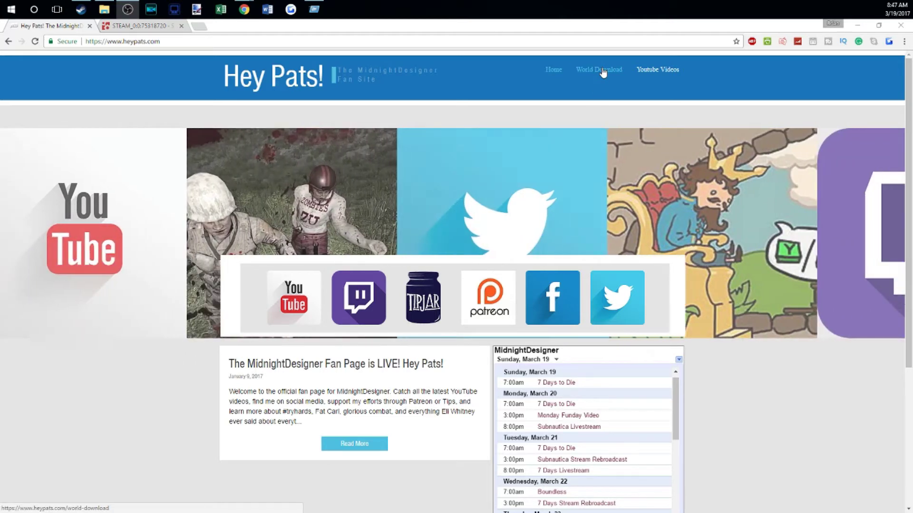
left_click(602, 70)
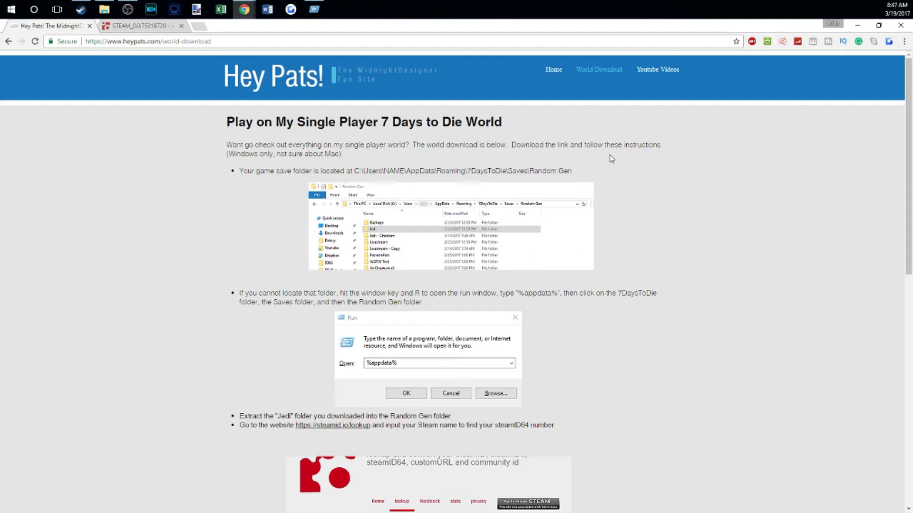
scroll(661, 156, "down", 5)
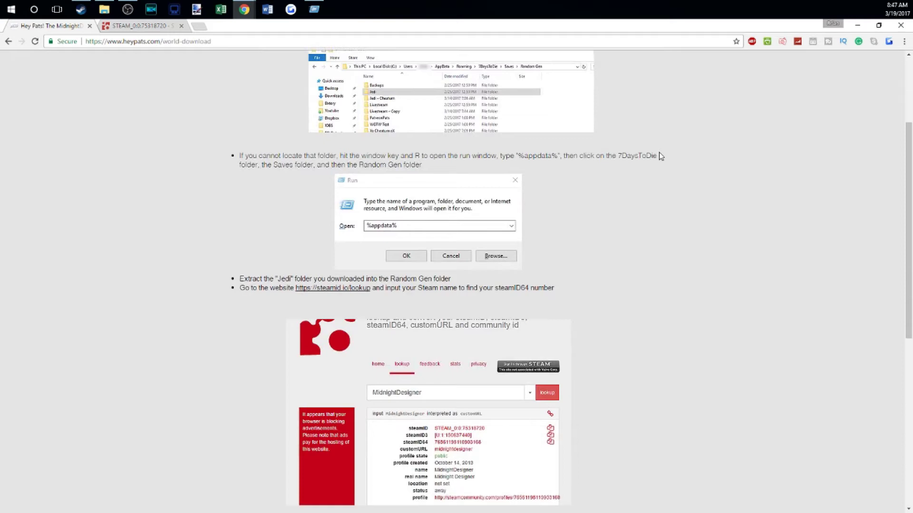
scroll(661, 156, "down", 5)
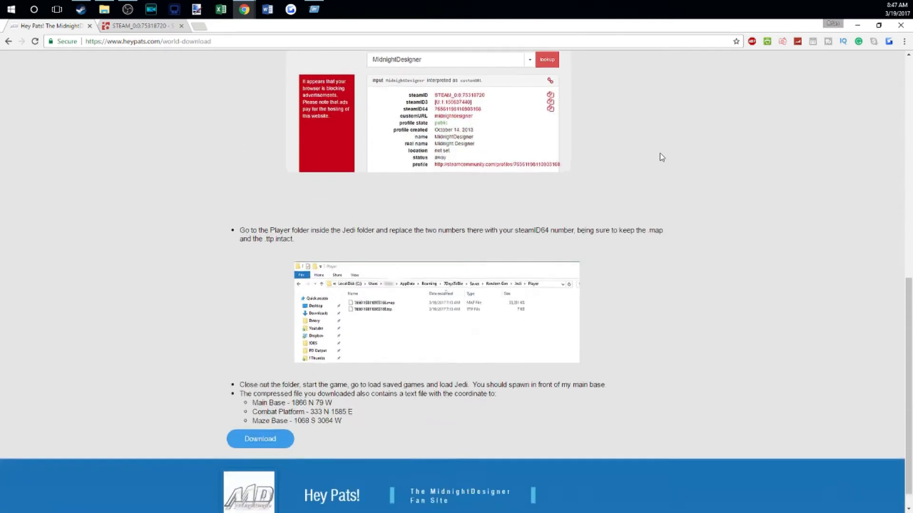
scroll(662, 157, "up", 10)
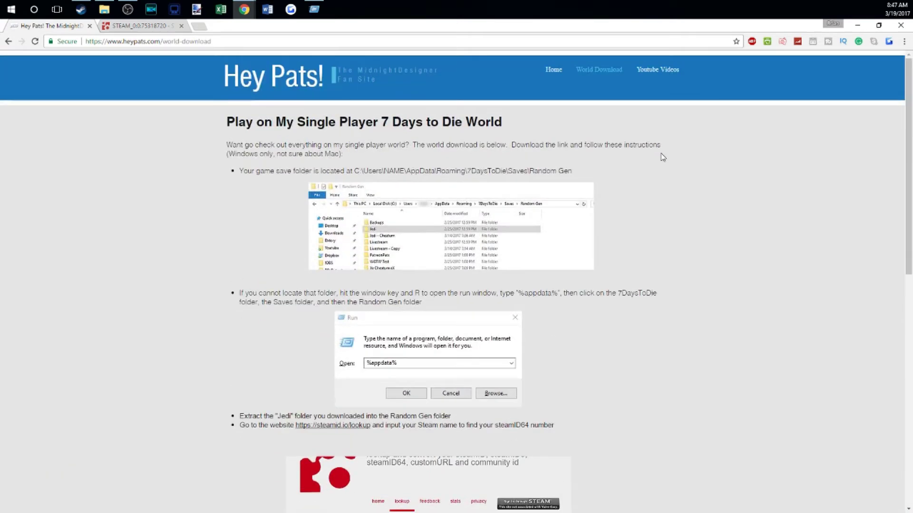
scroll(663, 157, "down", 5)
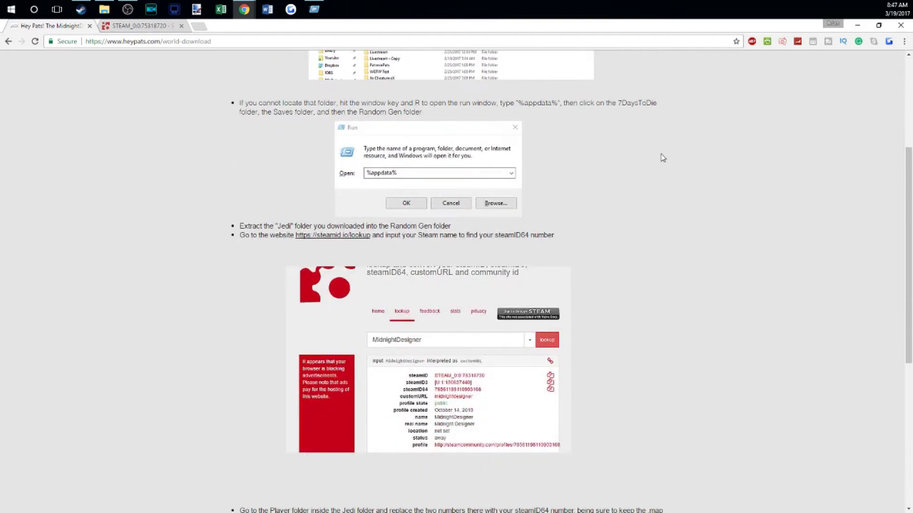
scroll(604, 121, "down", 4)
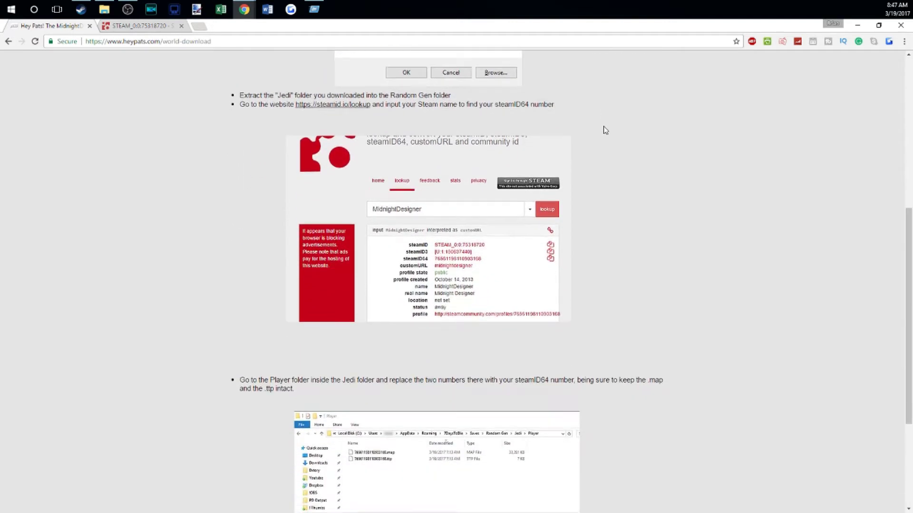
scroll(605, 130, "down", 1)
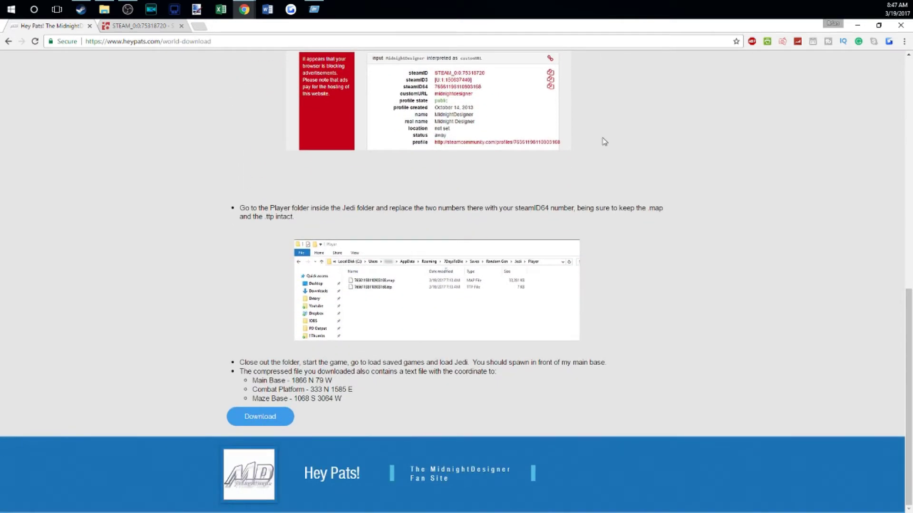
- Download Jedi.zip from Google Drive despite the virus-scan warning, cancel the save, and close the warning page
left_click(272, 418)
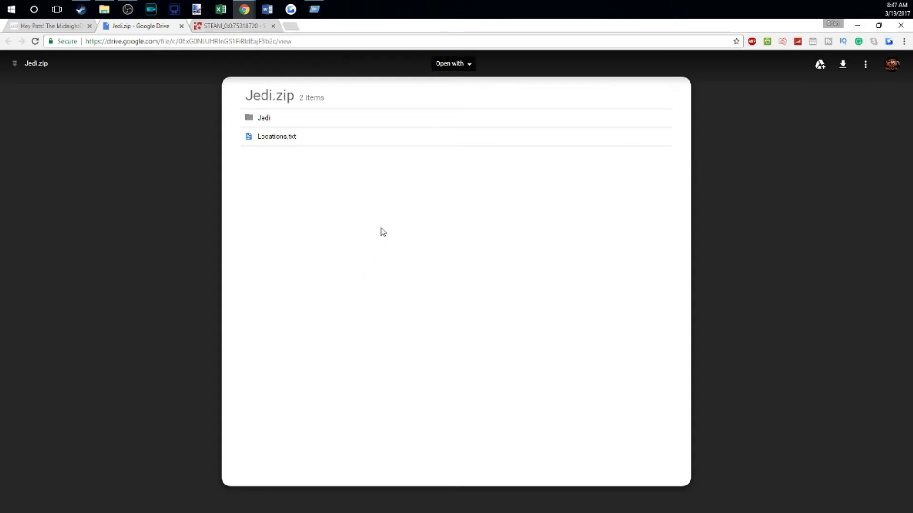
left_click(843, 65)
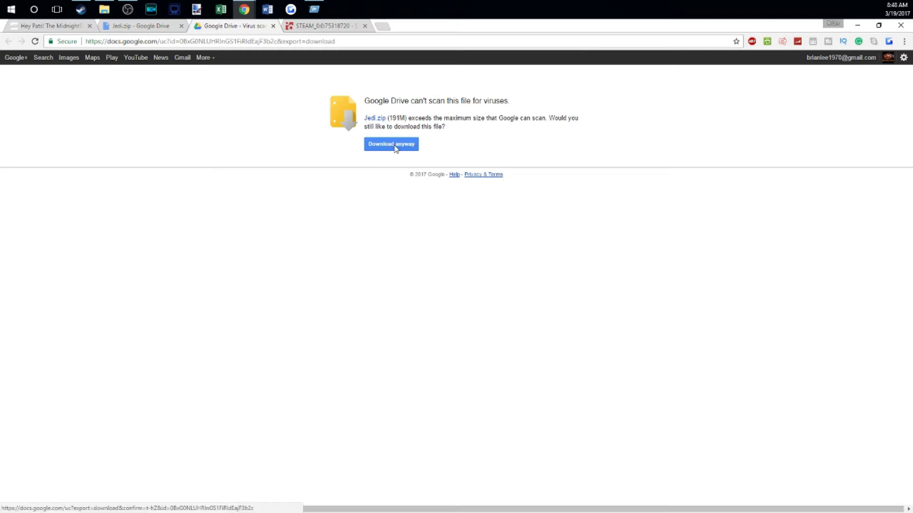
left_click(395, 144)
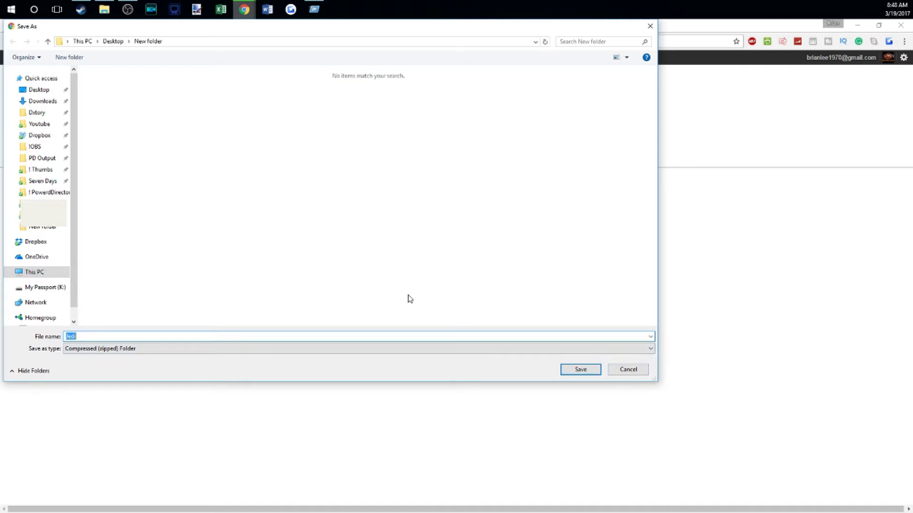
left_click(627, 371)
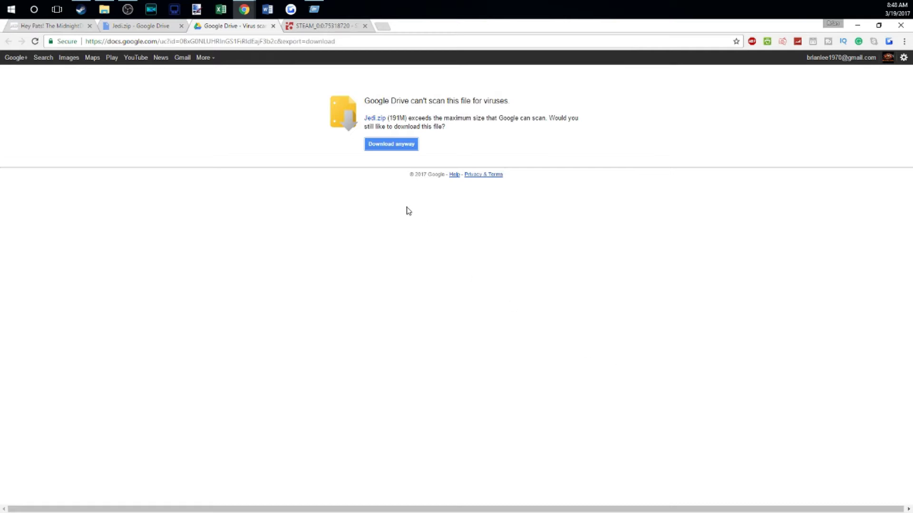
left_click(273, 26)
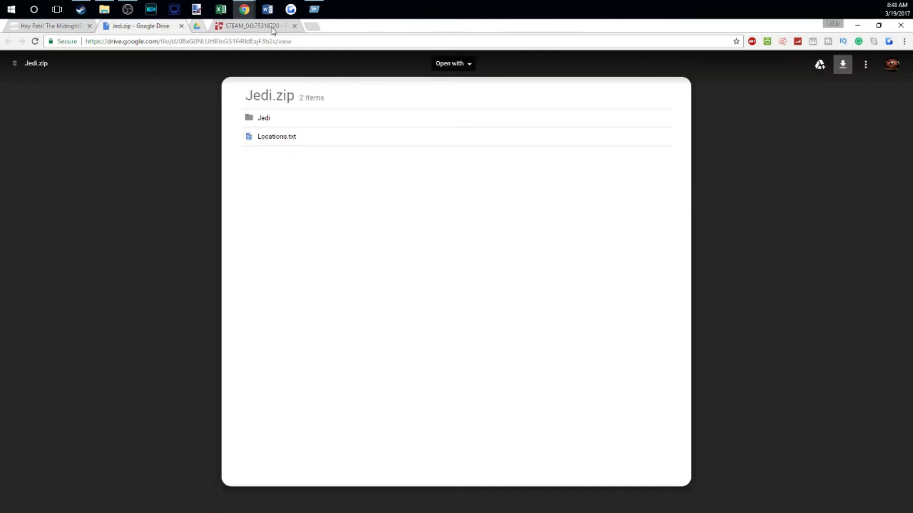
left_click(181, 26)
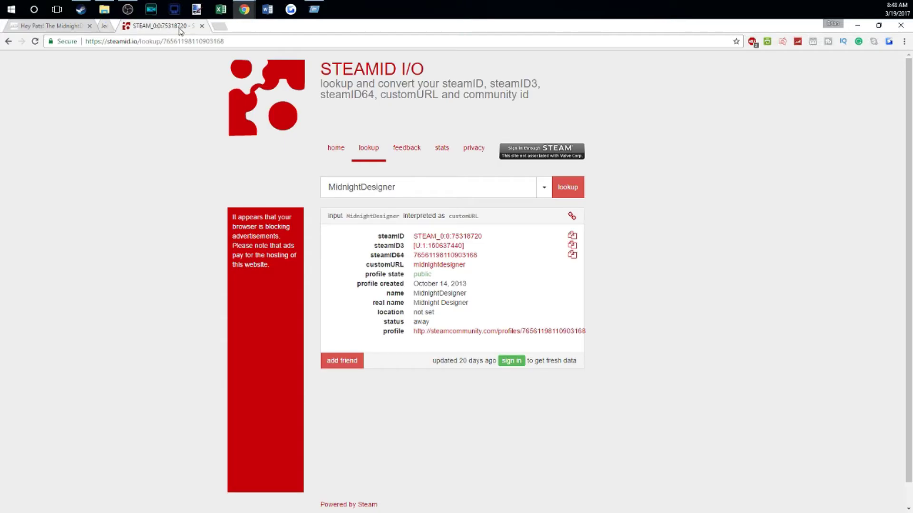
right_click(142, 26)
left_click(182, 139)
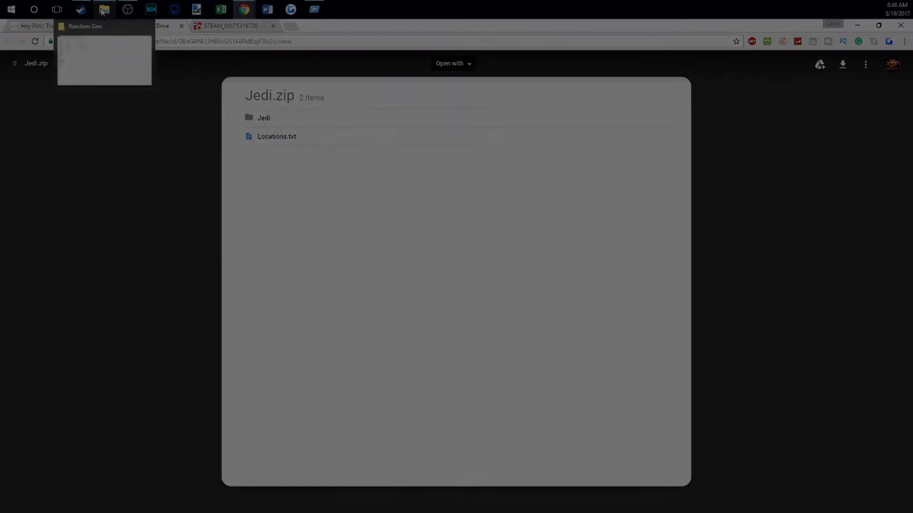
- Switch to the File Explorer window showing AppData\Roaming\7DaysToDie\Saves\Random Gen
left_click(104, 10)
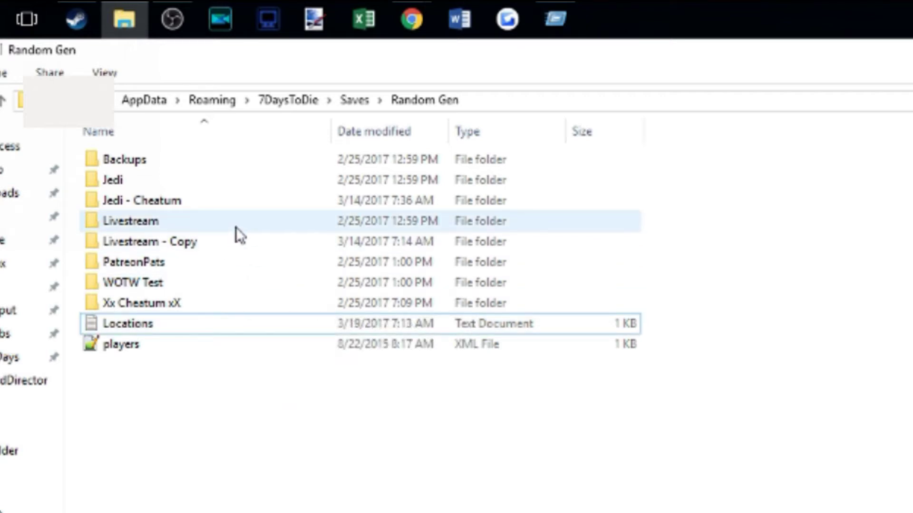
mouse_move(236, 226)
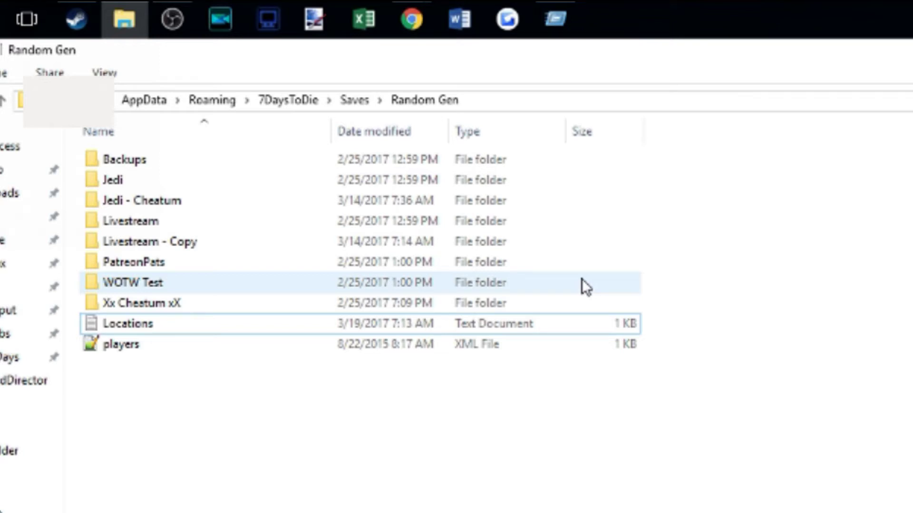
- Bring up the %appdata% run prompt and move it out of the way
left_click(567, 20)
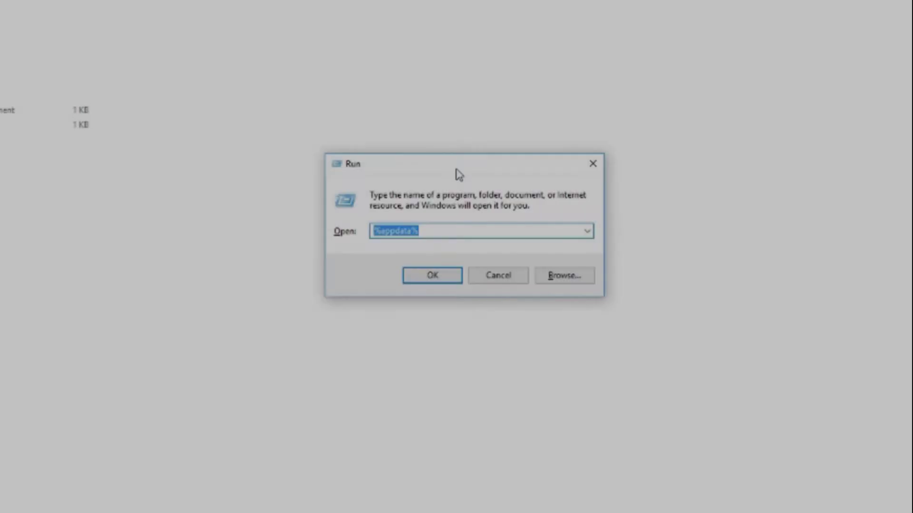
left_click_drag(457, 174, 243, 147)
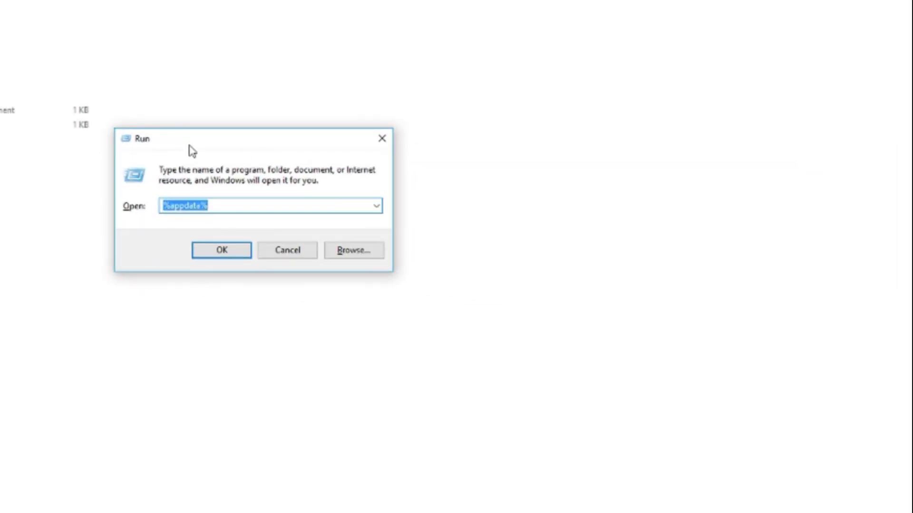
left_click_drag(180, 148, 182, 159)
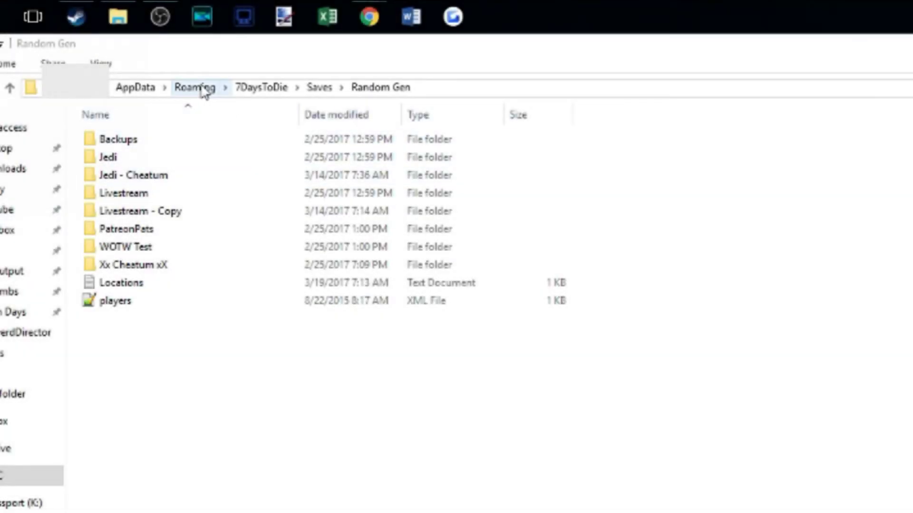
- From Roaming, open 7DaysToDie > Saves > Random Gen to show the 671 MB Jedi folder
left_click(195, 87)
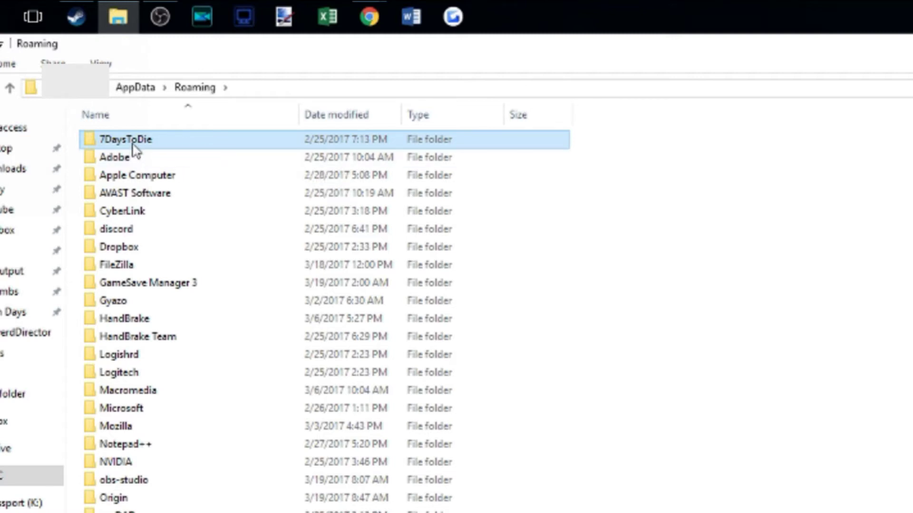
mouse_move(134, 146)
double_click(135, 145)
double_click(135, 147)
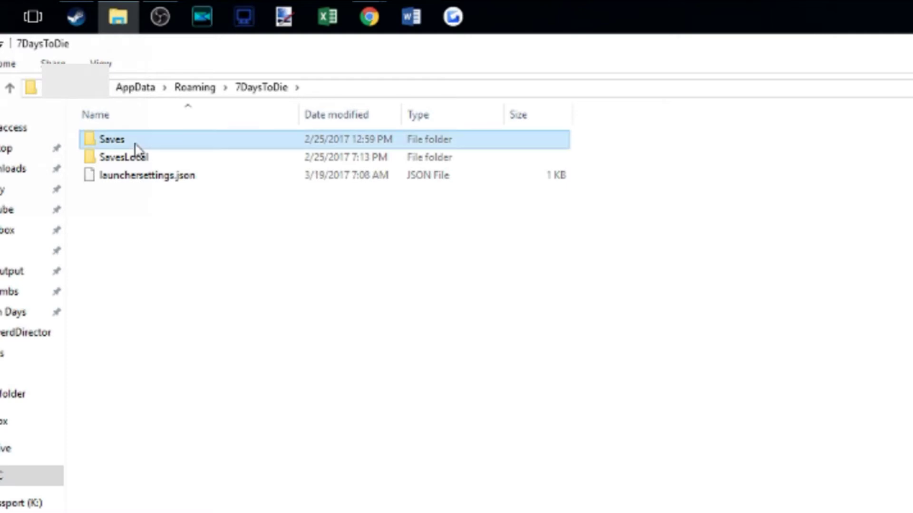
double_click(143, 158)
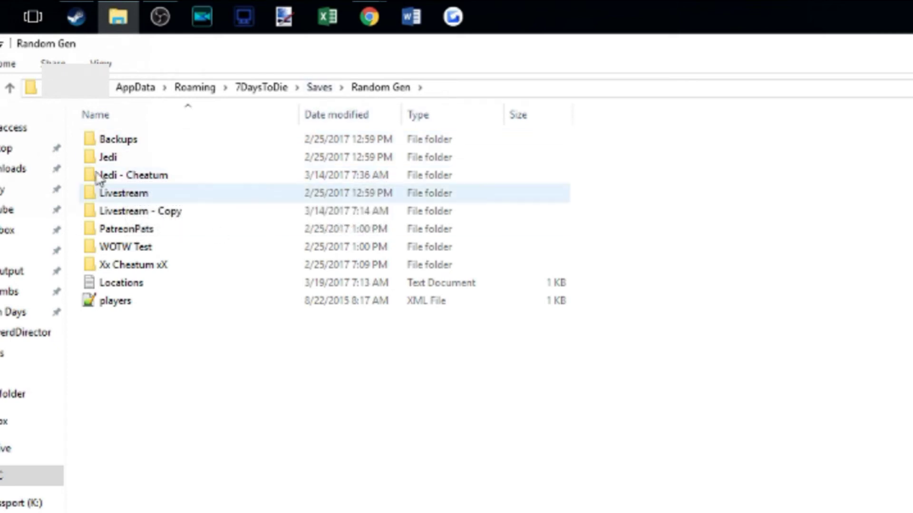
mouse_move(283, 271)
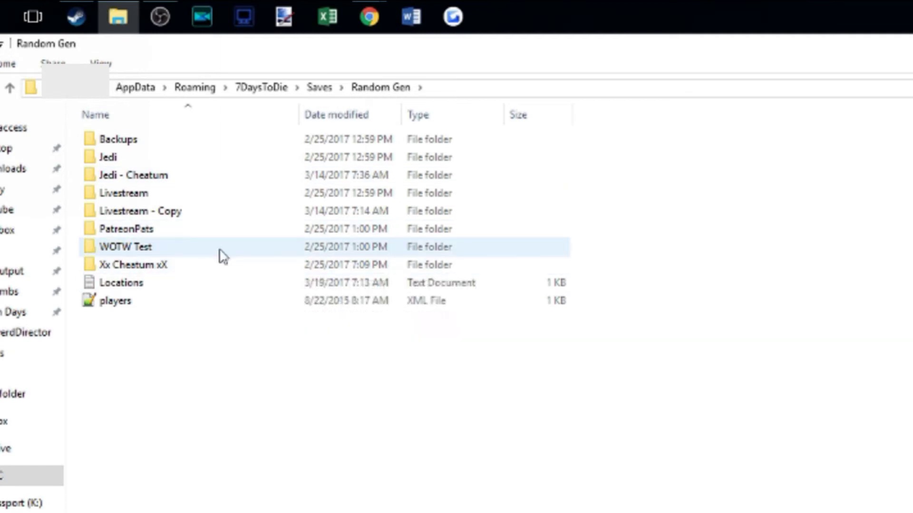
mouse_move(183, 230)
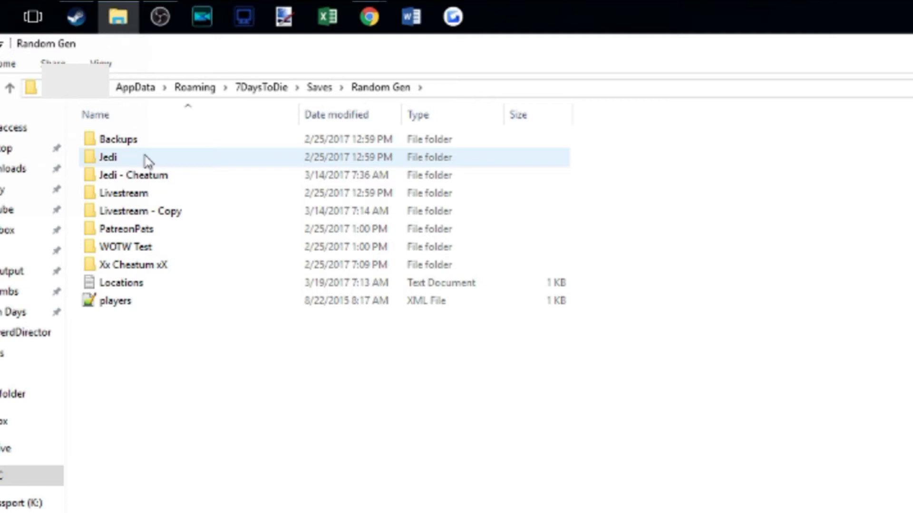
mouse_move(148, 160)
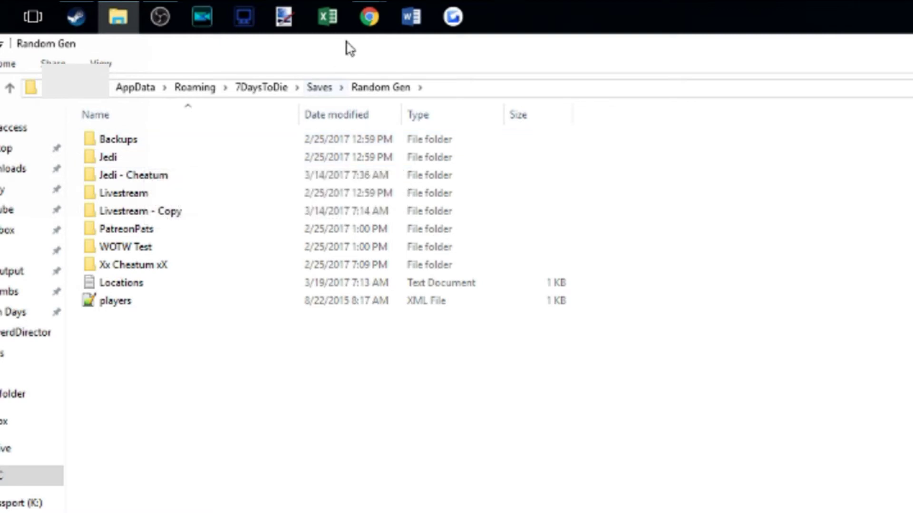
mouse_move(363, 24)
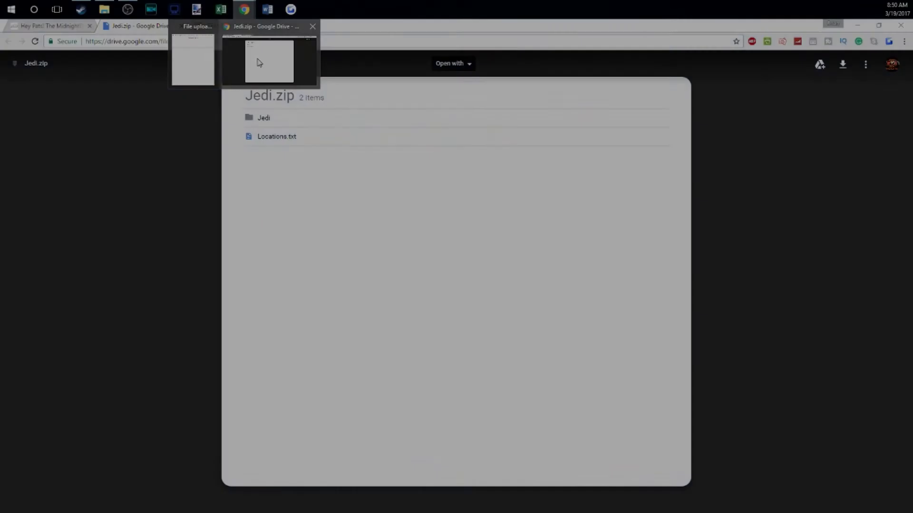
- Copy the steamID64 number from the SteamID I/O lookup results in Chrome
left_click(396, 111)
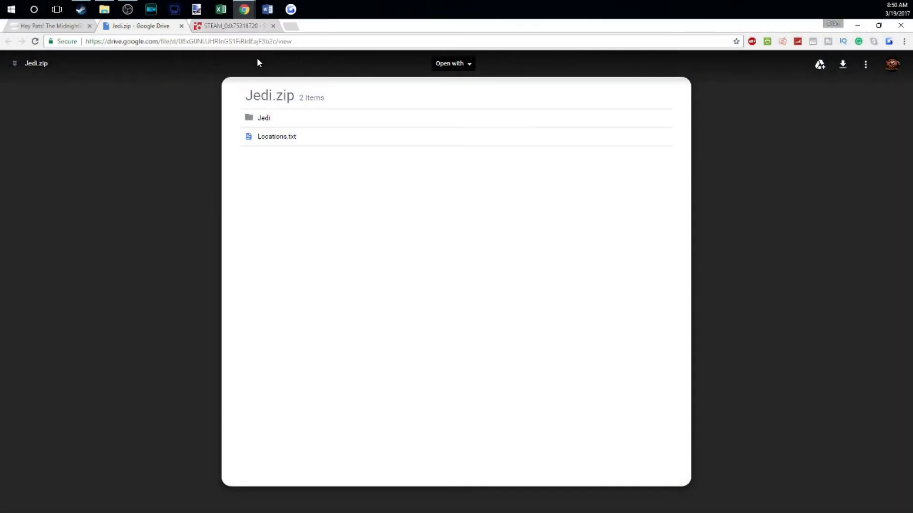
left_click(223, 27)
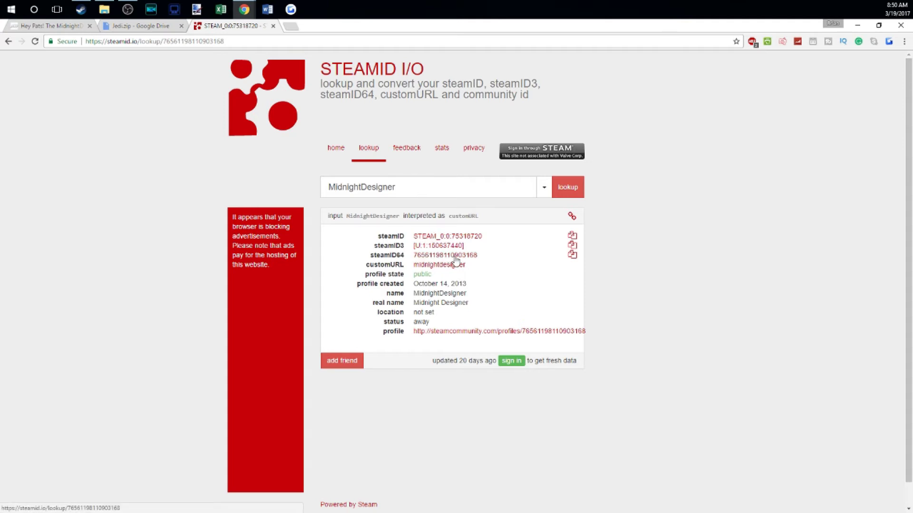
left_click(571, 256)
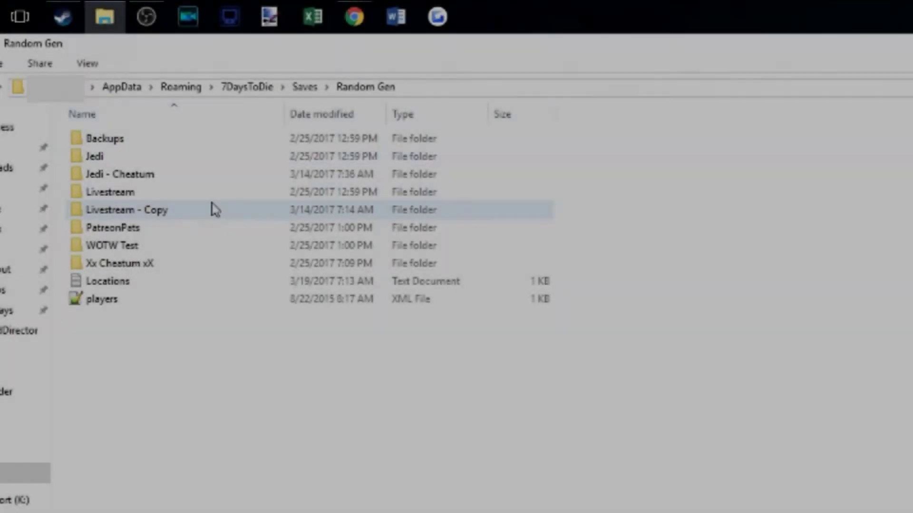
- Open the Jedi > Player folder and select the .ttp player file
double_click(125, 158)
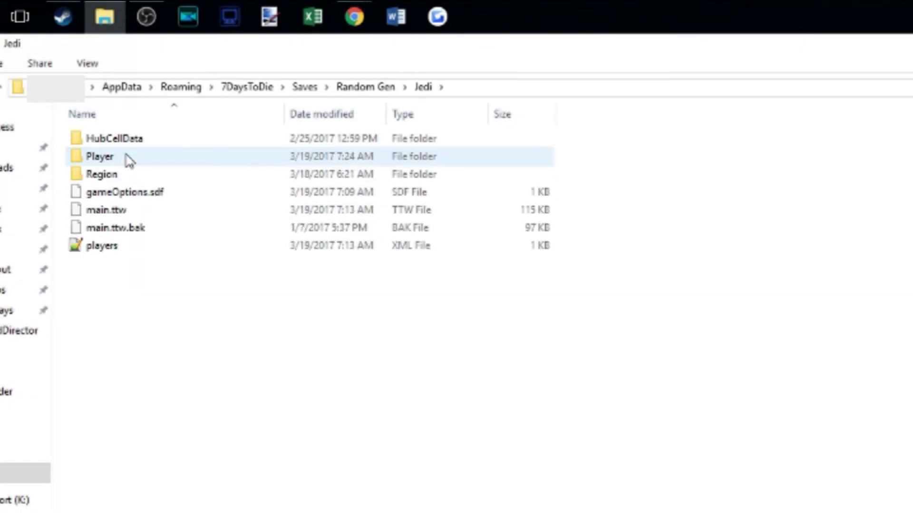
double_click(128, 159)
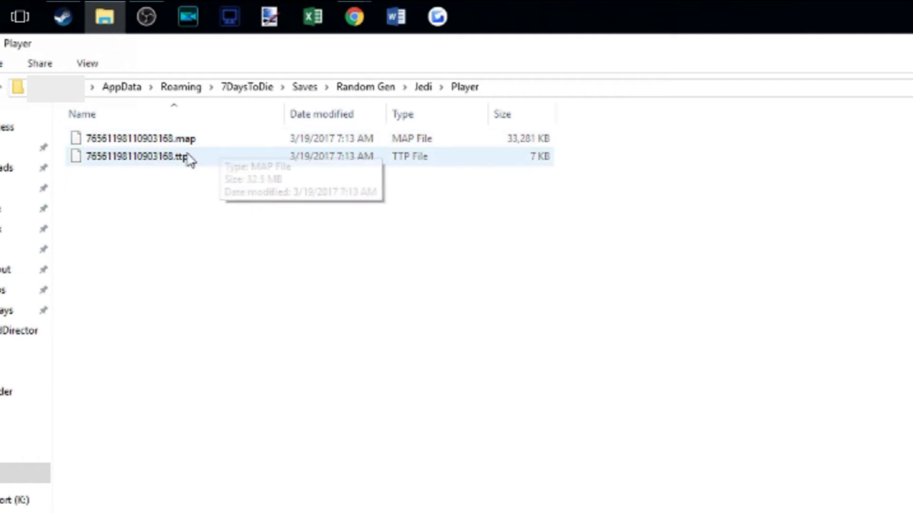
left_click(153, 162)
double_click(155, 167)
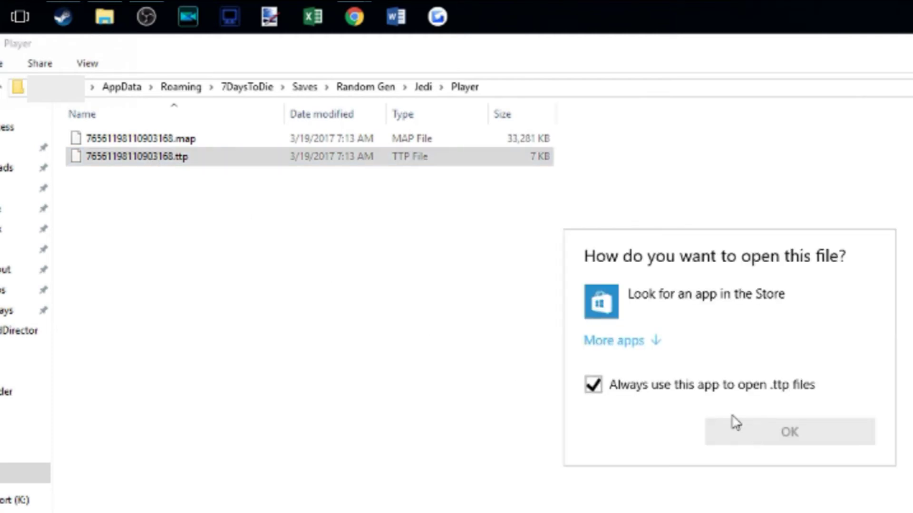
key("Escape")
- Rename the .ttp file's number to the copied steamID64, keeping the .ttp extension
right_click(137, 161)
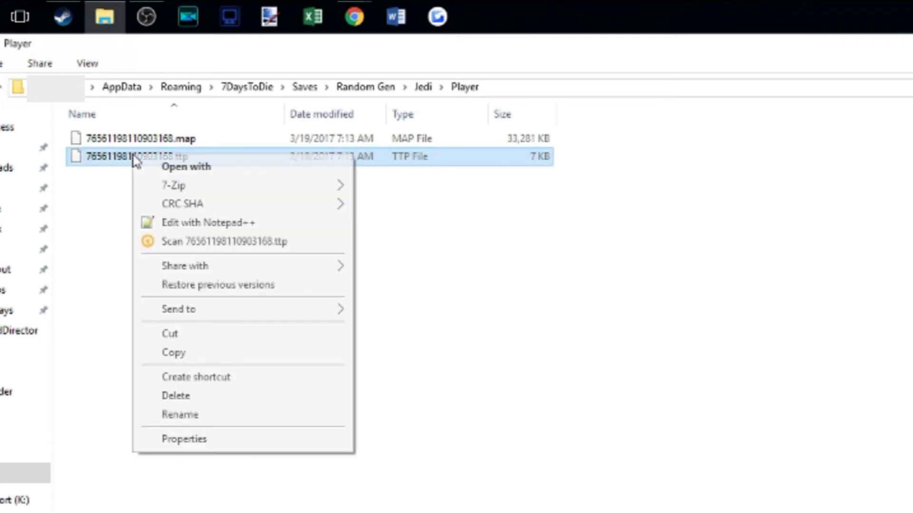
left_click(139, 163)
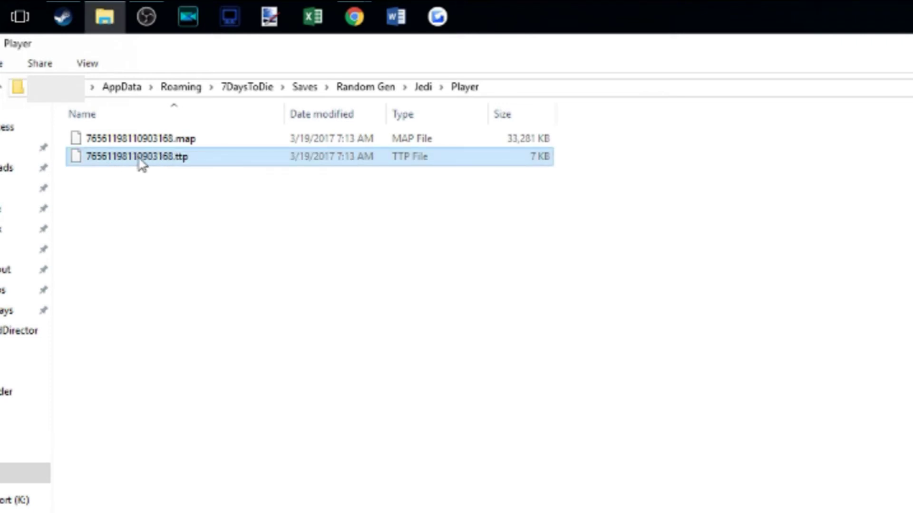
left_click(138, 156)
left_click_drag(174, 157, 87, 164)
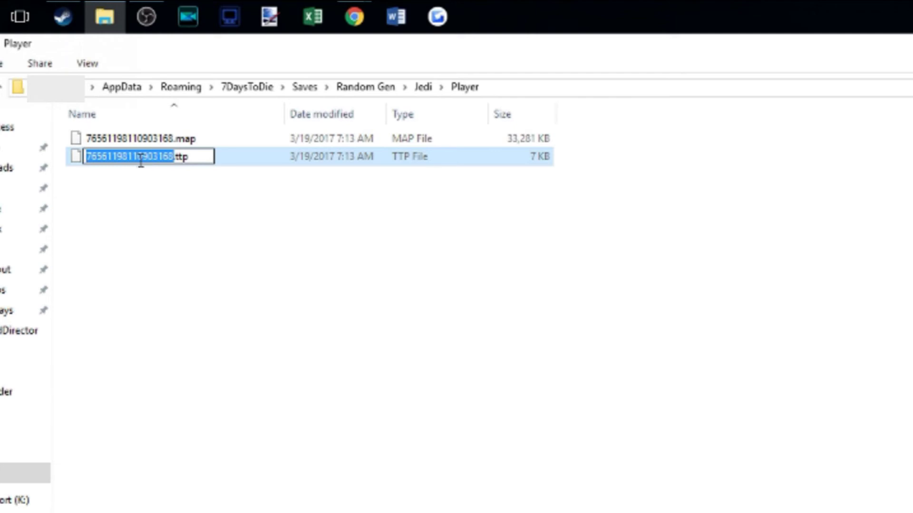
key("Right")
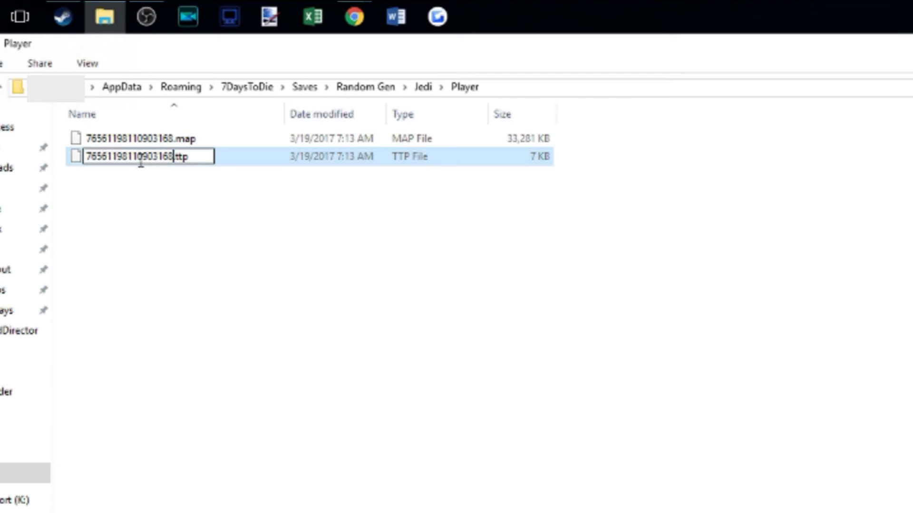
left_click(206, 241)
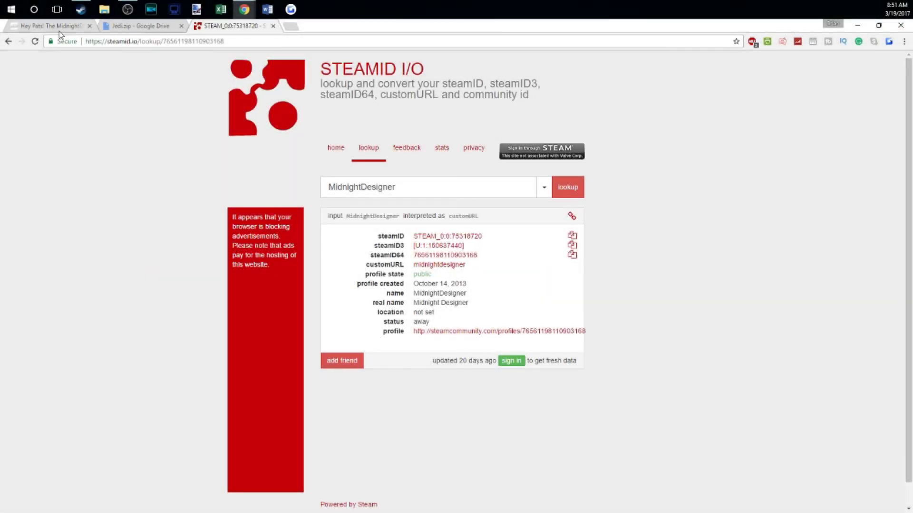
- Return to the Hey Pats! page and scroll through the world-download instructions
left_click(58, 29)
scroll(690, 269, "up", 10)
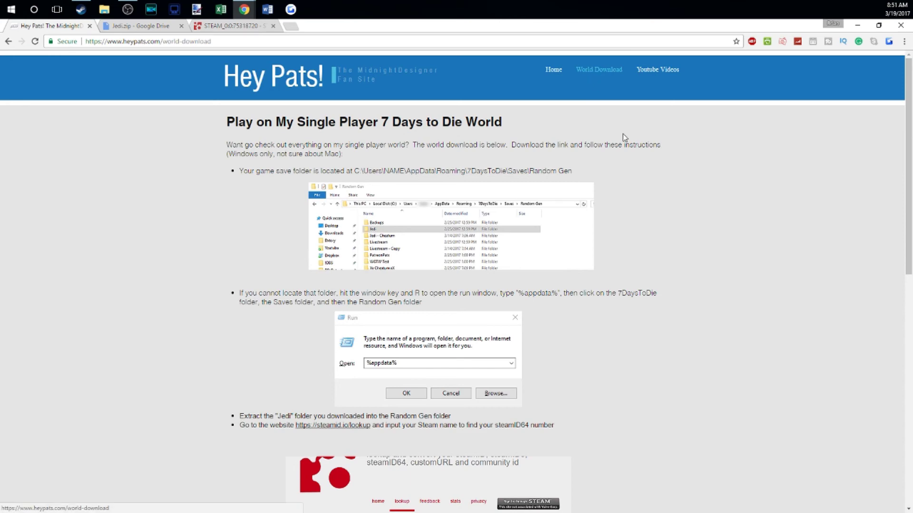
scroll(636, 140, "down", 1)
scroll(636, 140, "down", 4)
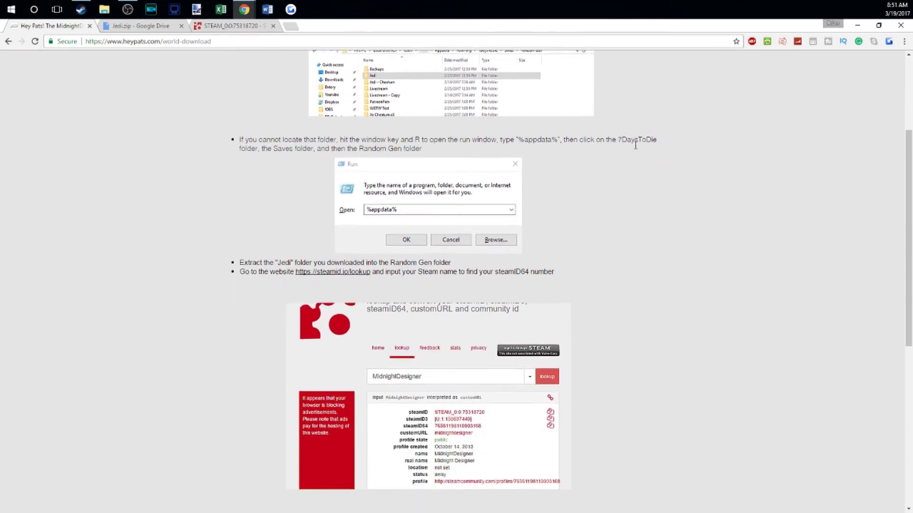
scroll(635, 179, "down", 5)
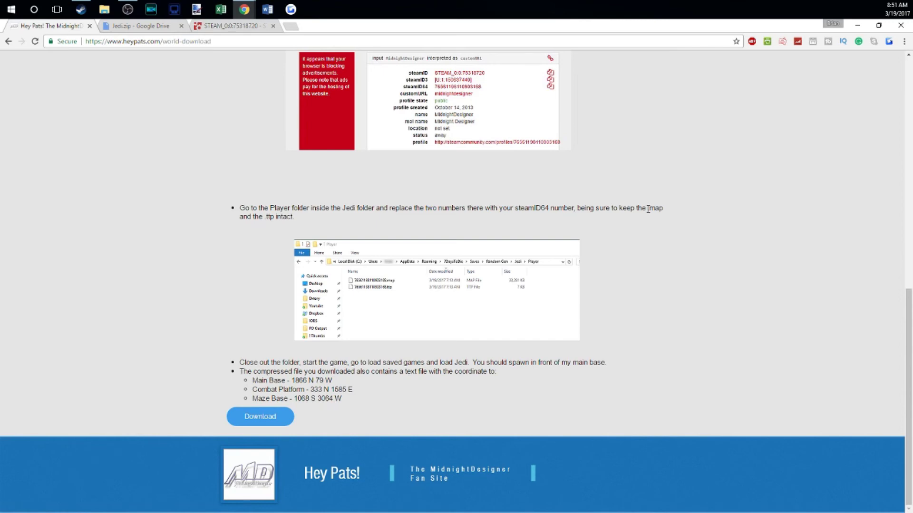
scroll(648, 209, "up", 11)
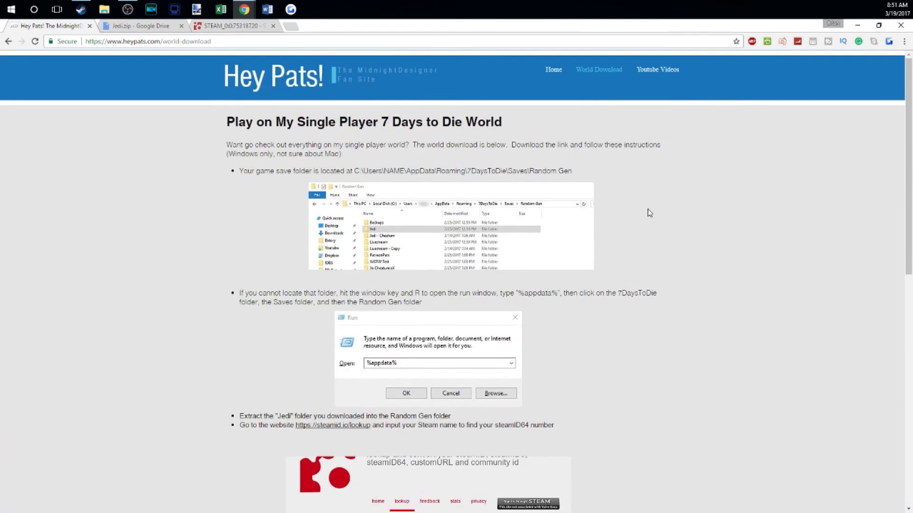